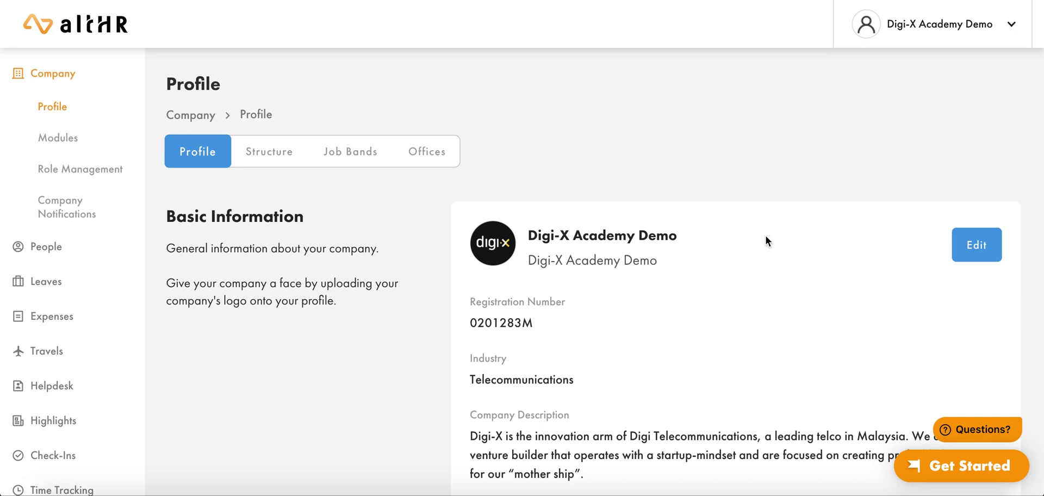
- Open the Spaces module from the Others group
scroll(34, 269, down, 2)
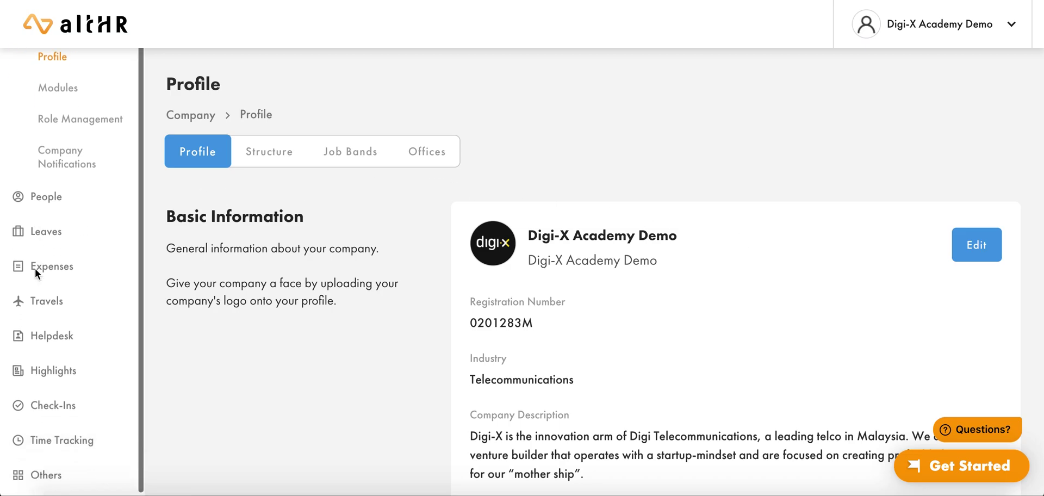
click(42, 473)
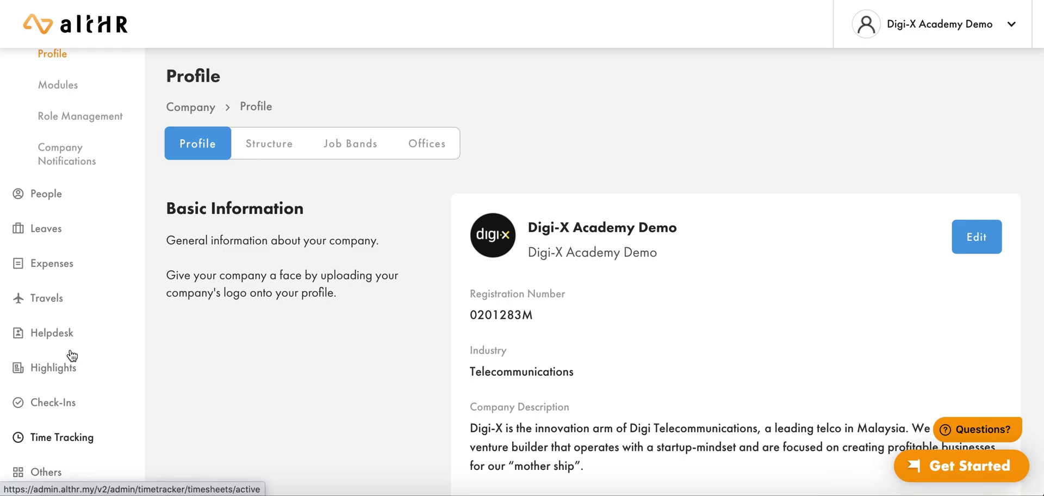
scroll(76, 343, down, 5)
scroll(74, 340, down, 2)
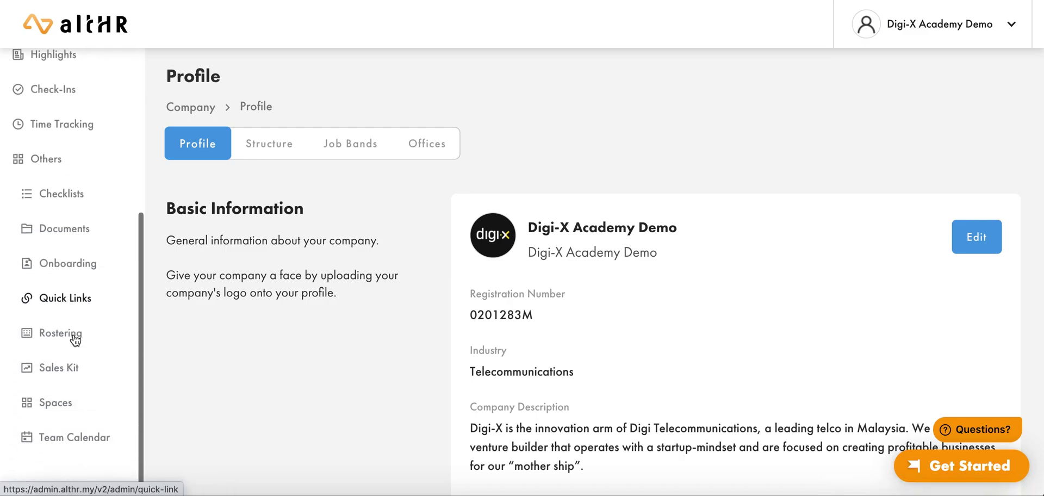
click(57, 404)
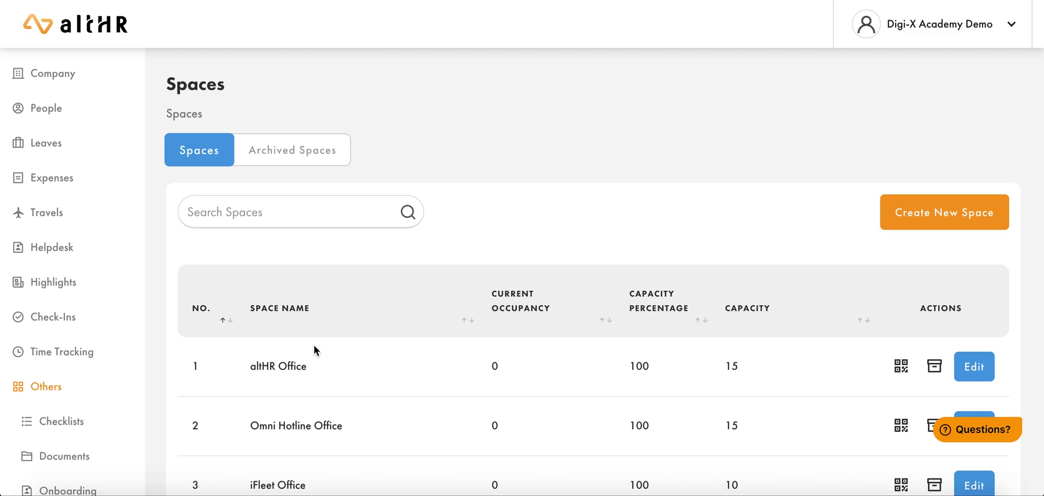
- Look over the existing spaces and start creating a new space
scroll(315, 348, down, 3)
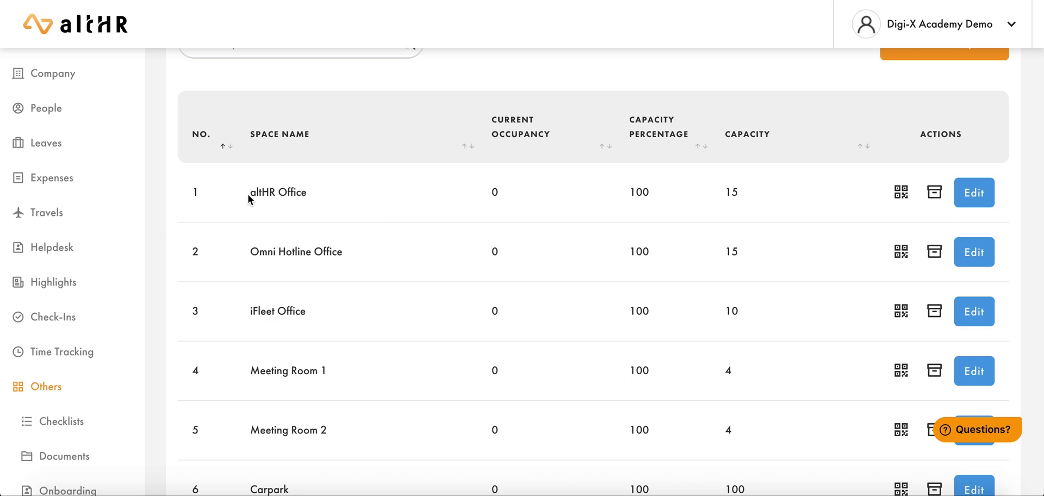
scroll(247, 194, down, 2)
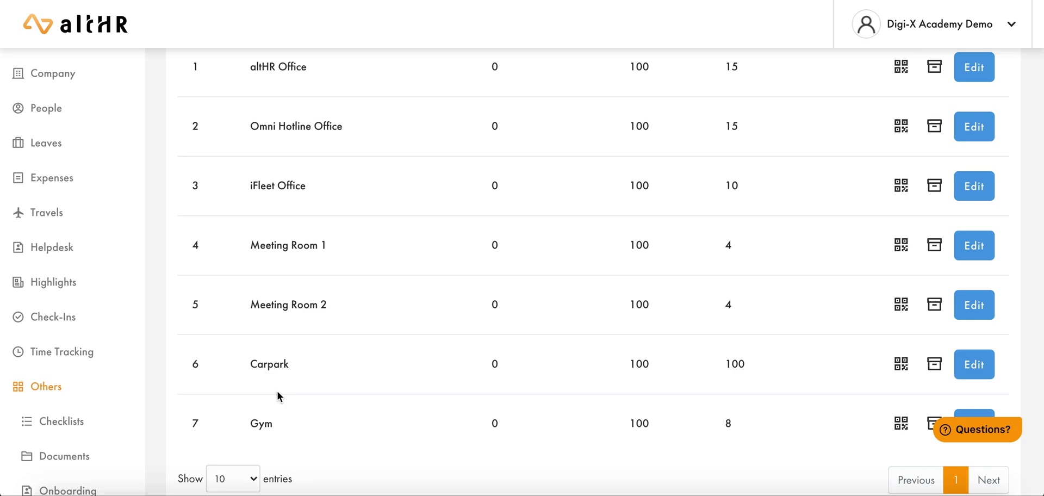
scroll(276, 391, up, 5)
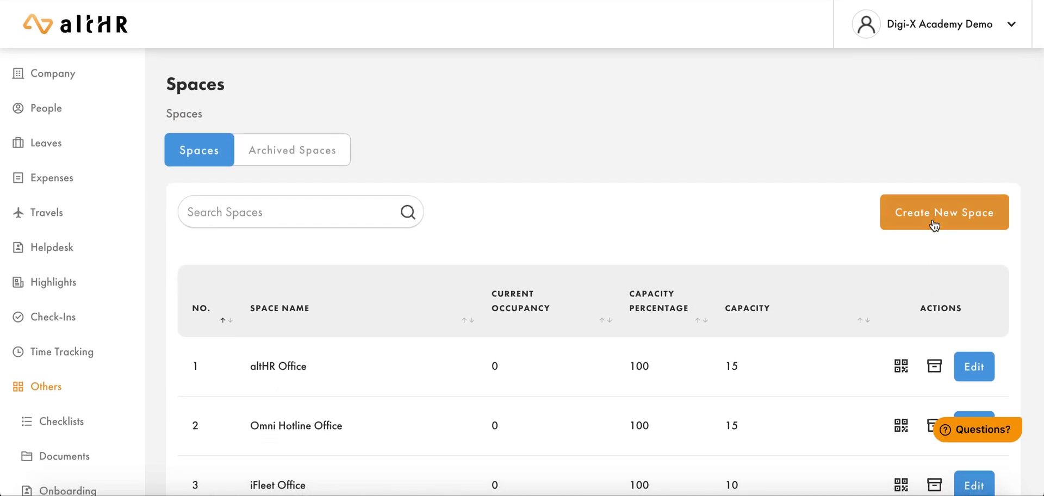
click(934, 224)
click(679, 61)
click(918, 214)
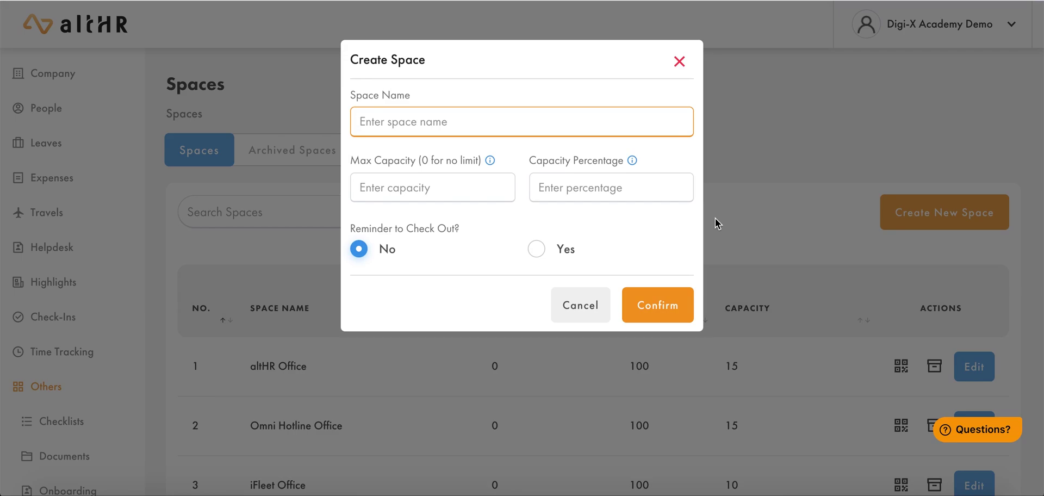
- Name the new space "New Carpark" and set its maximum capacity to 100
text(New Carpark)
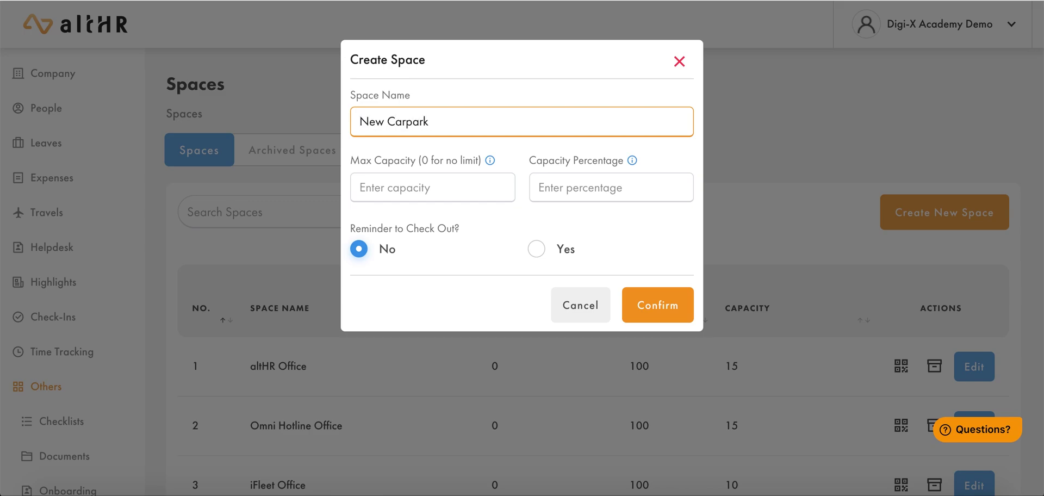
click(434, 162)
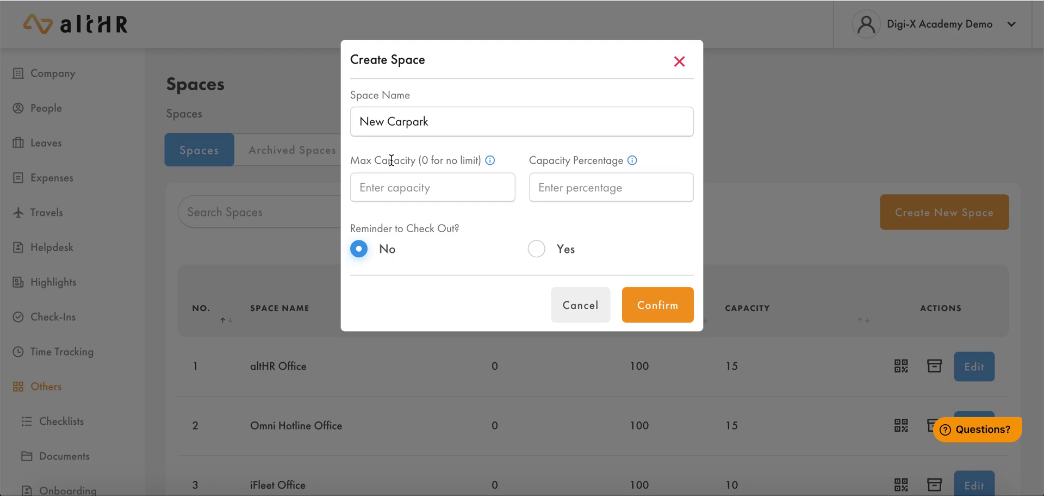
click(390, 183)
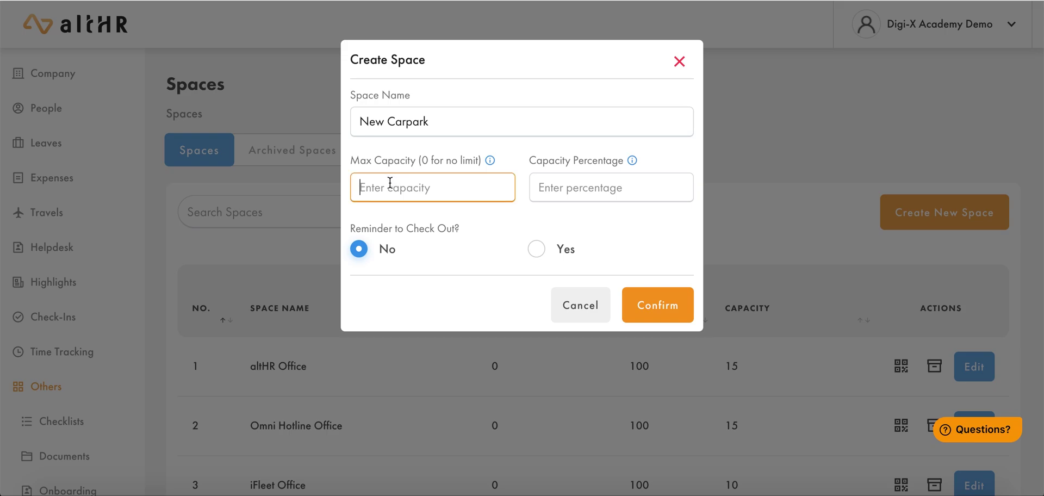
text(100)
click(563, 160)
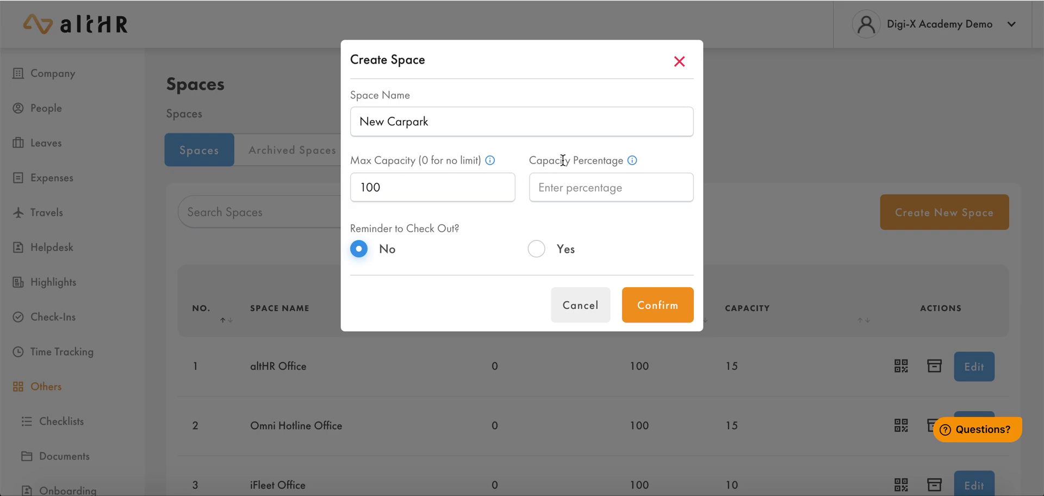
- Check the capacity percentage hint and set the new space's capacity percentage to 90
mouse_move(632, 162)
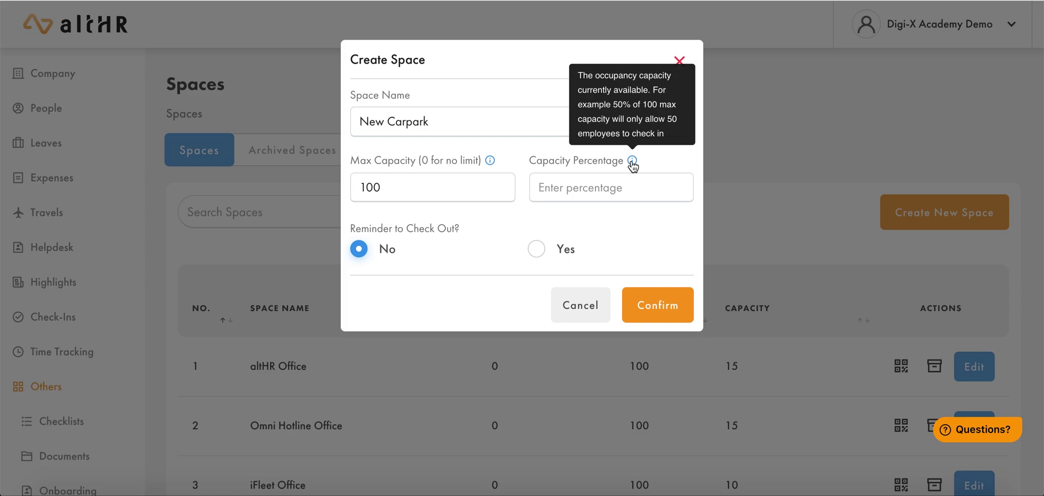
click(560, 189)
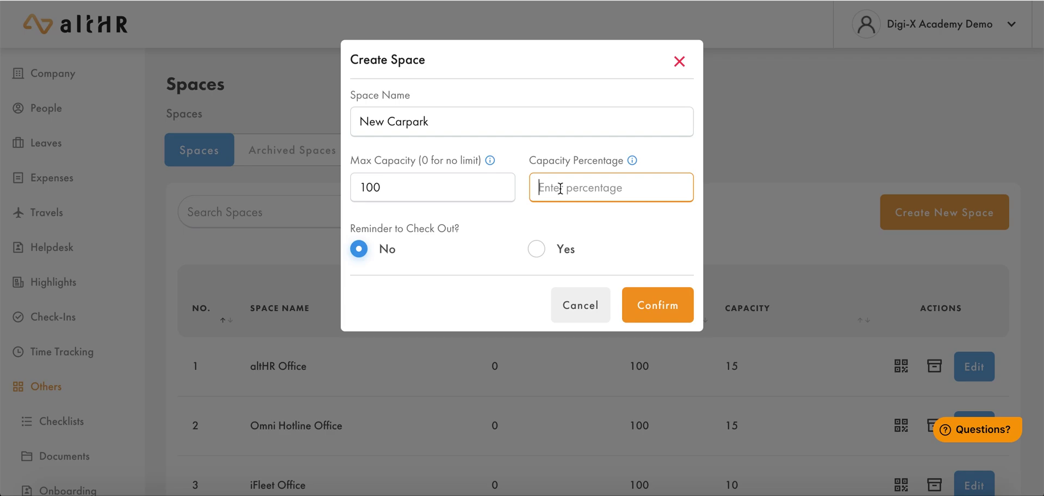
text(100)
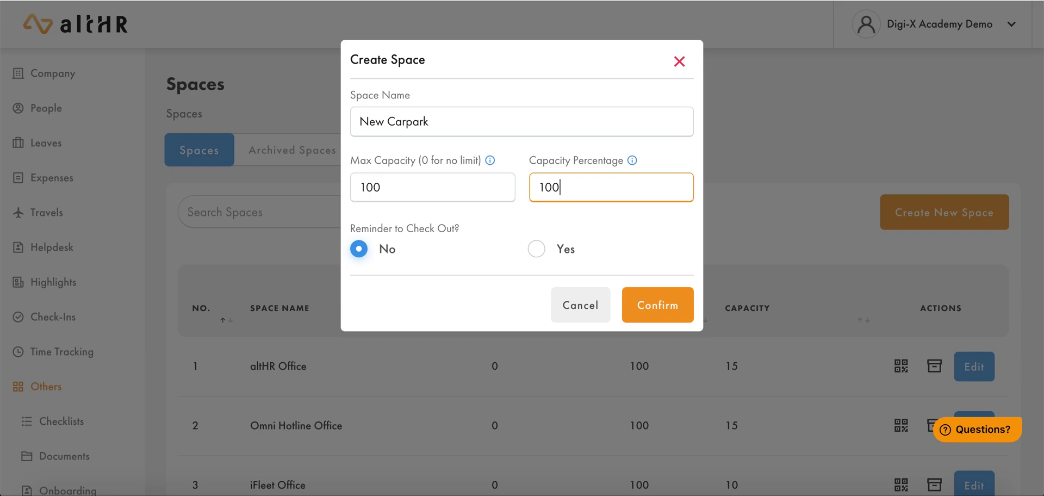
key(BackSpace)
key(BackSpace)
key(BackSpace)
text(90)
- Change the new space's name to "altHR Meeting Space"
triple_click(469, 124)
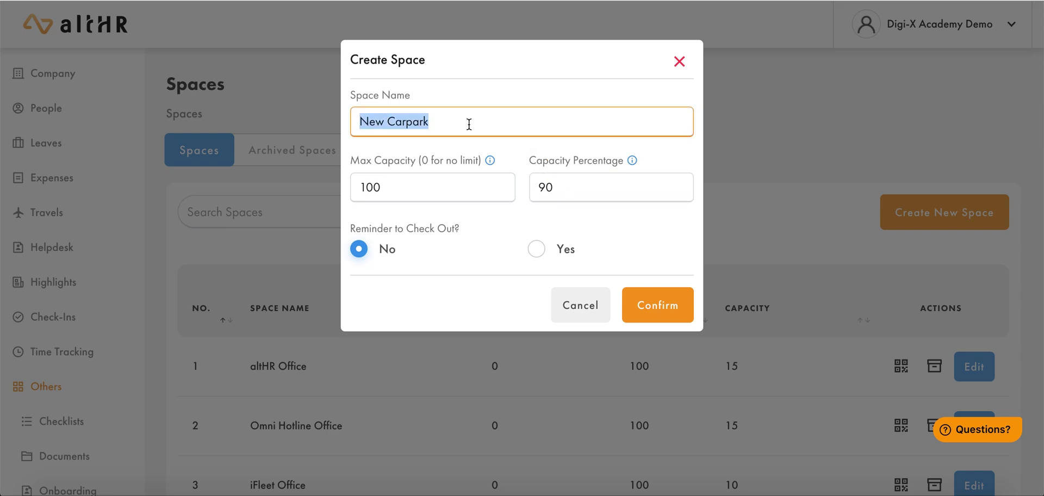
text(alt)
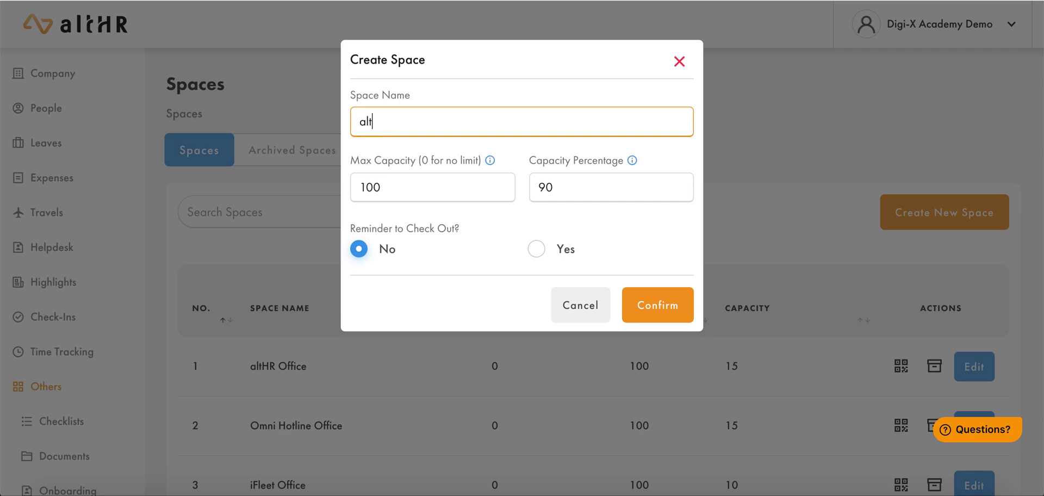
text(HR Meeting Room)
click(367, 187)
click(648, 61)
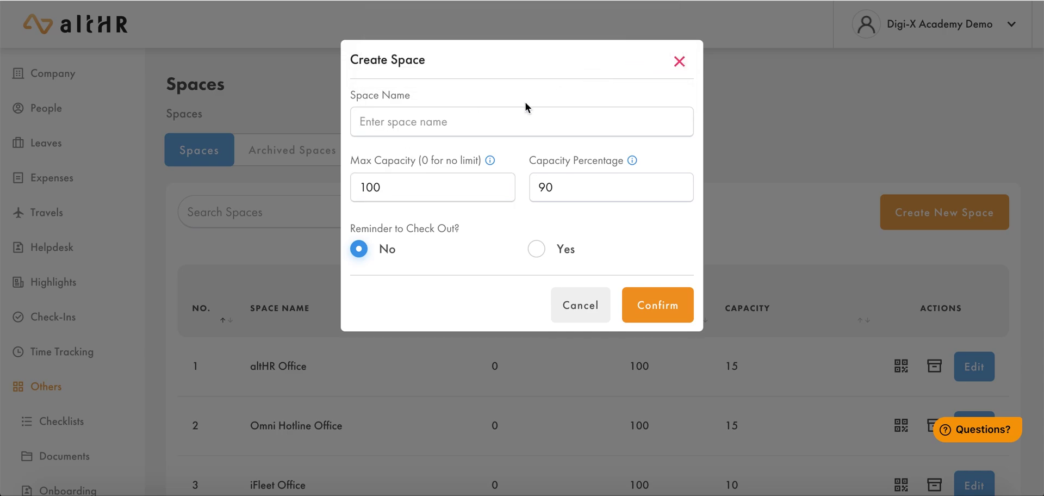
click(458, 122)
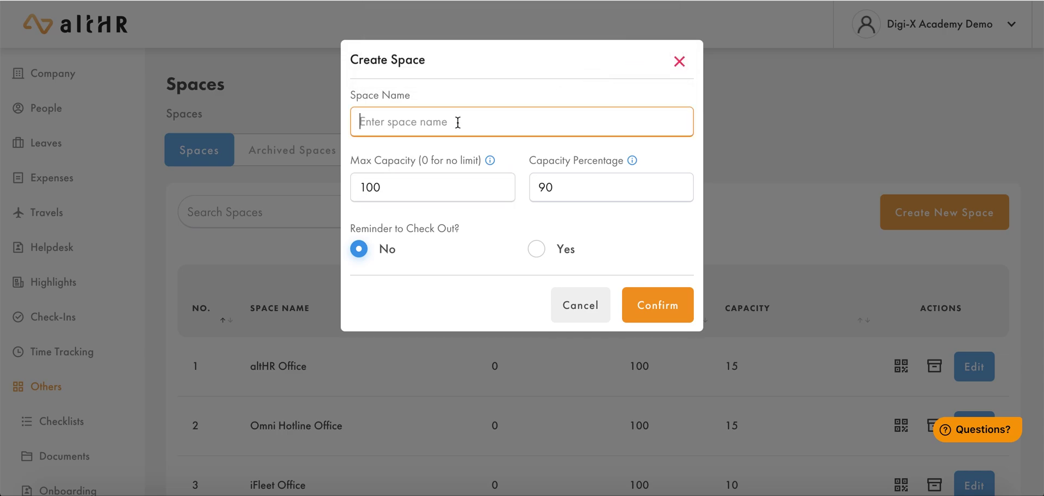
text(altHR Meeting)
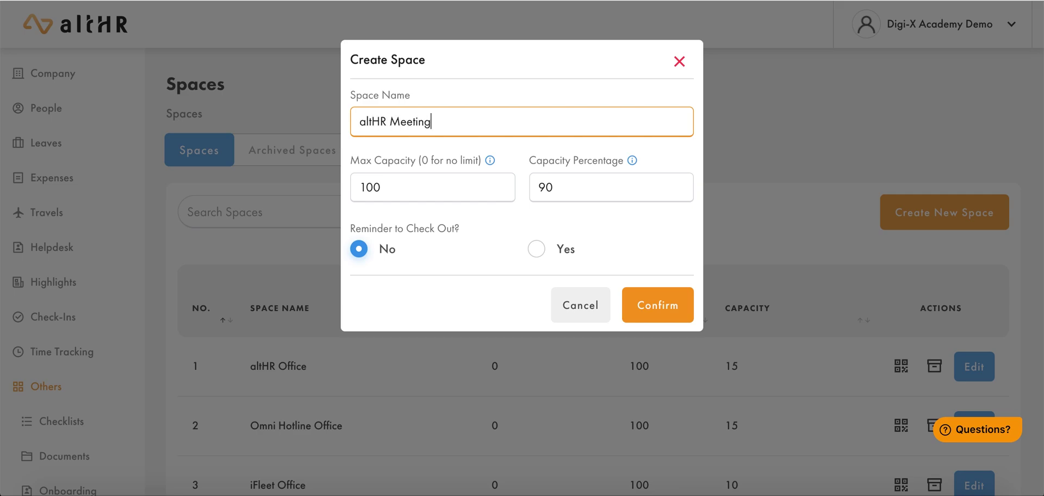
text( Space)
click(450, 147)
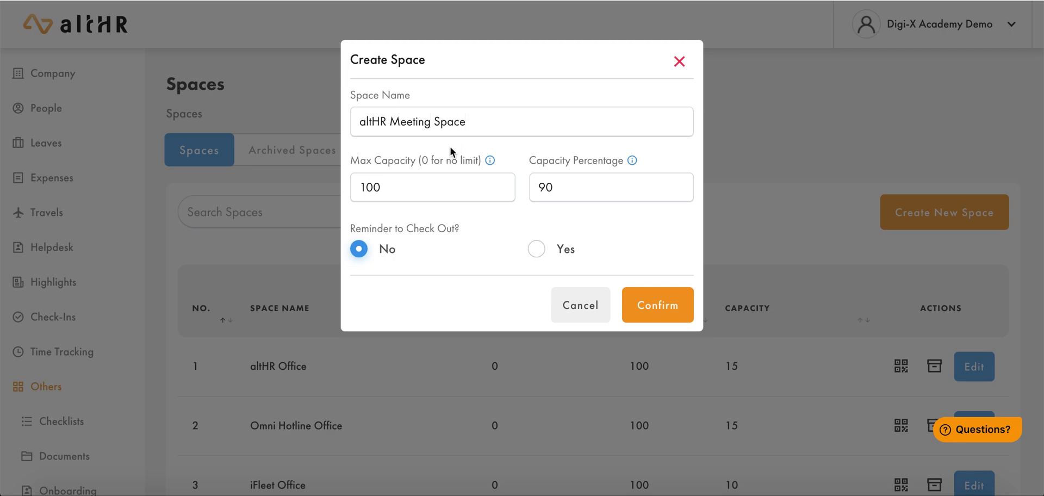
- Set the new space's maximum capacity to 10 and its capacity percentage to 50
drag(403, 191, 355, 190)
text(10)
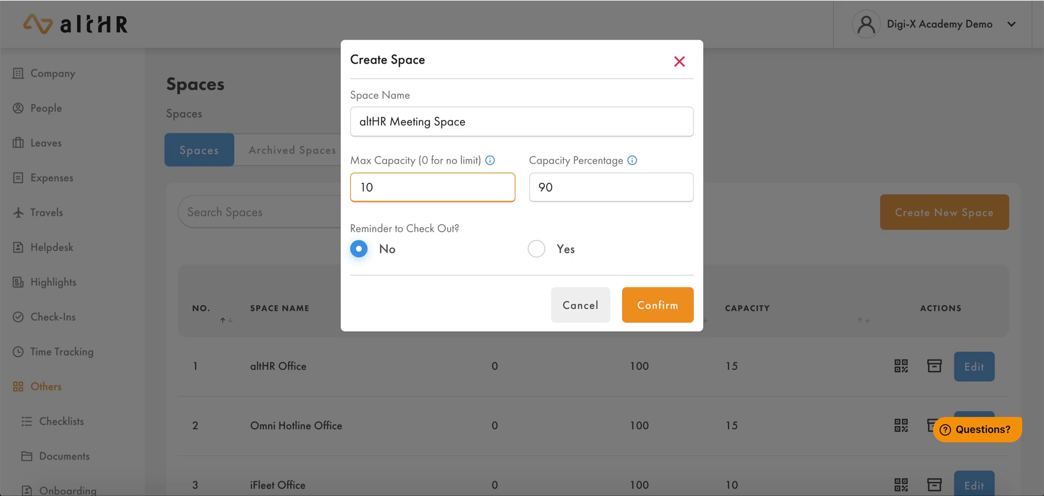
key(Tab)
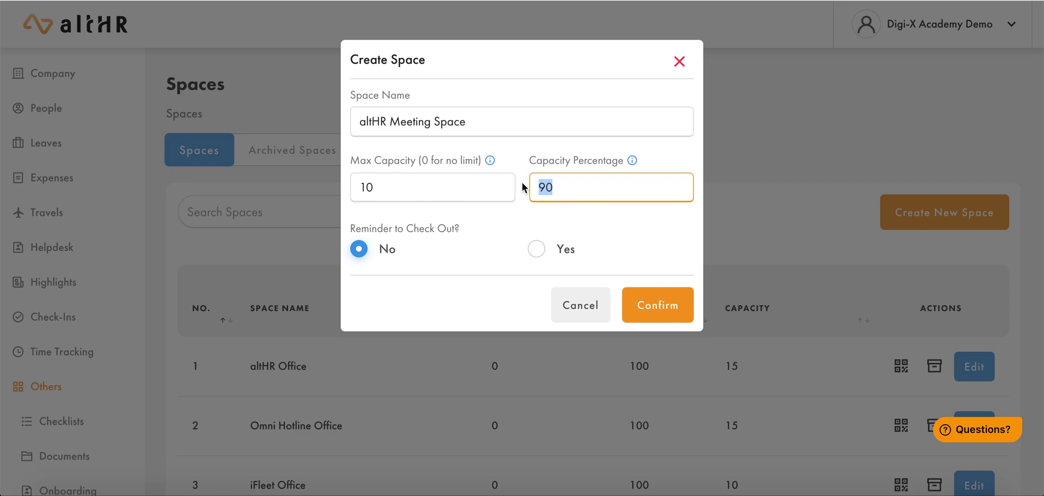
text(50)
key(BackSpace)
key(BackSpace)
text(100)
click(553, 214)
double_click(560, 190)
text(50)
click(529, 206)
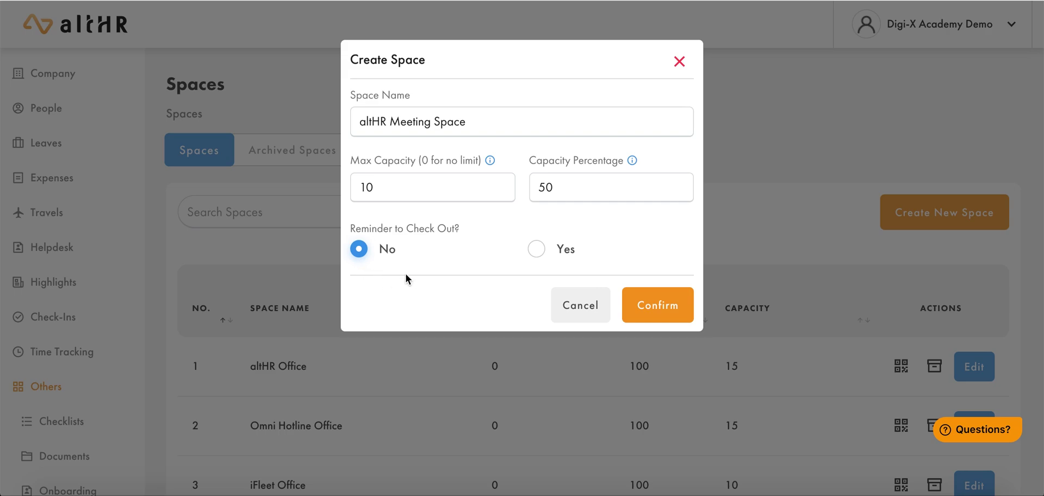
- Enable the check-out reminder at 1 hour after check-in and confirm the creation of the space
click(539, 253)
click(449, 303)
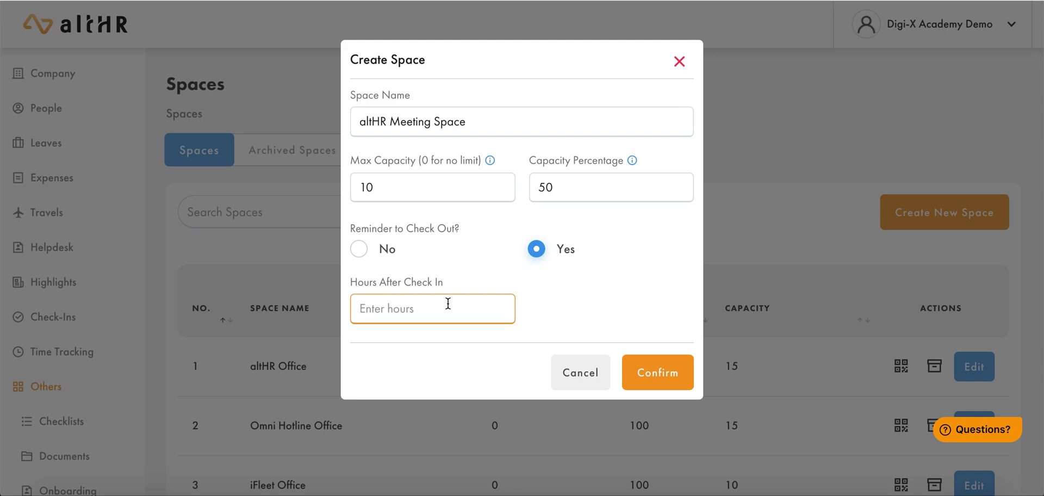
text(1)
key(BackSpace)
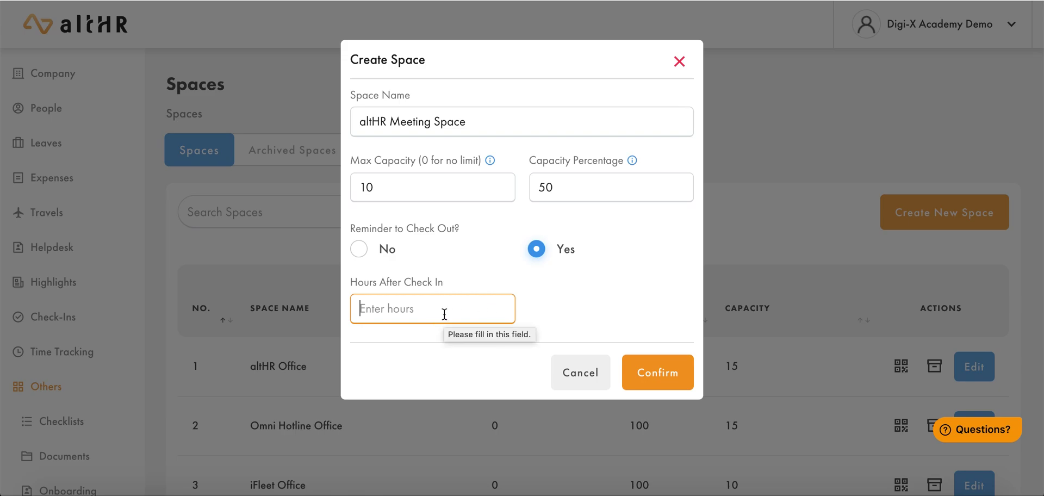
text(1)
click(652, 370)
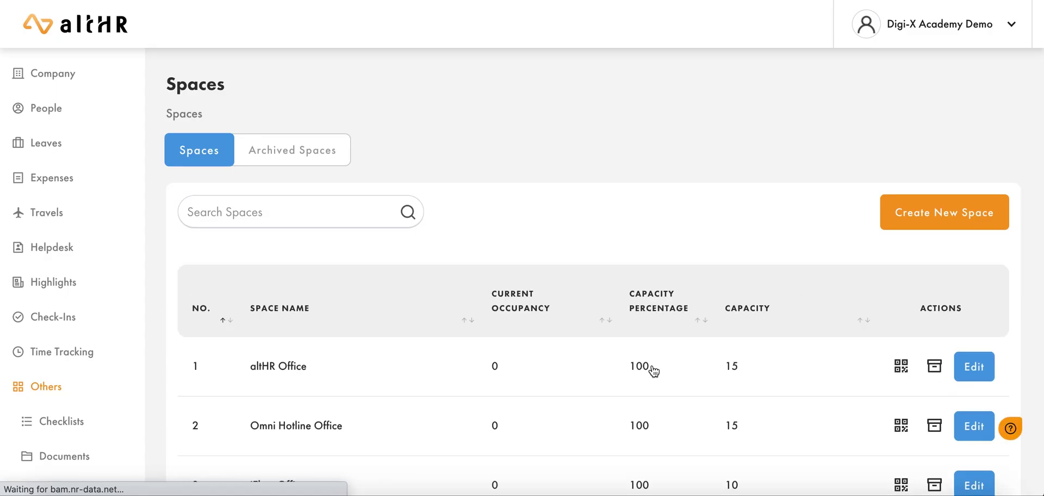
- Show the QR code of the altHR Office space and download it
scroll(653, 371, down, 1)
scroll(652, 372, down, 7)
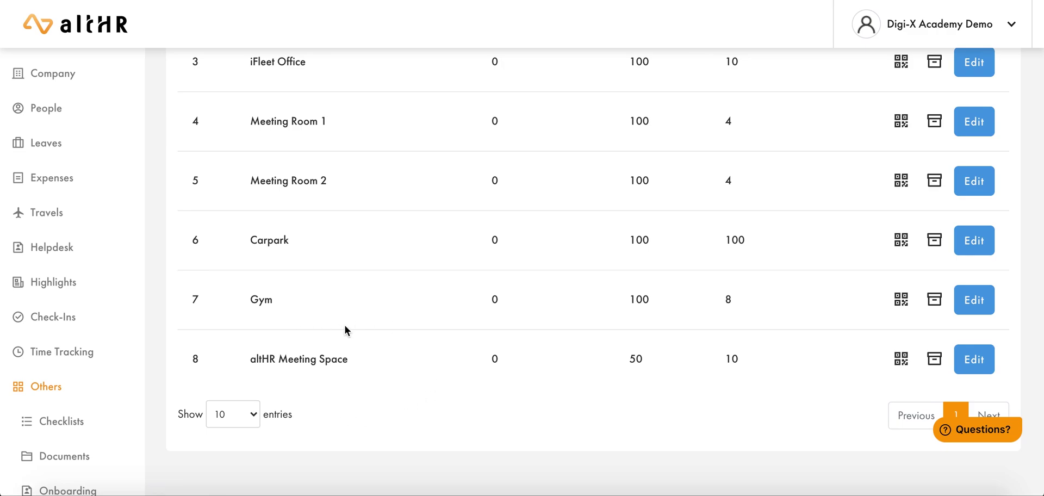
scroll(582, 349, up, 4)
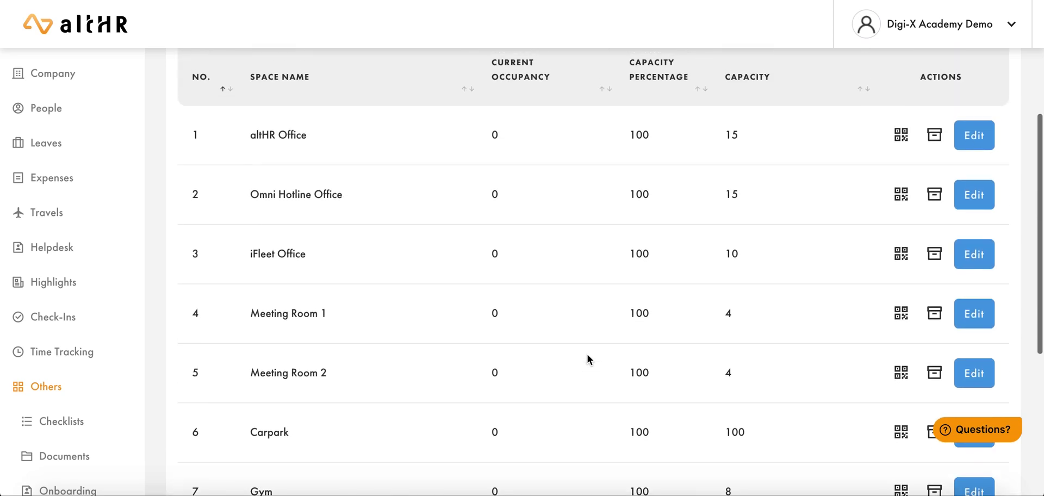
scroll(447, 288, up, 1)
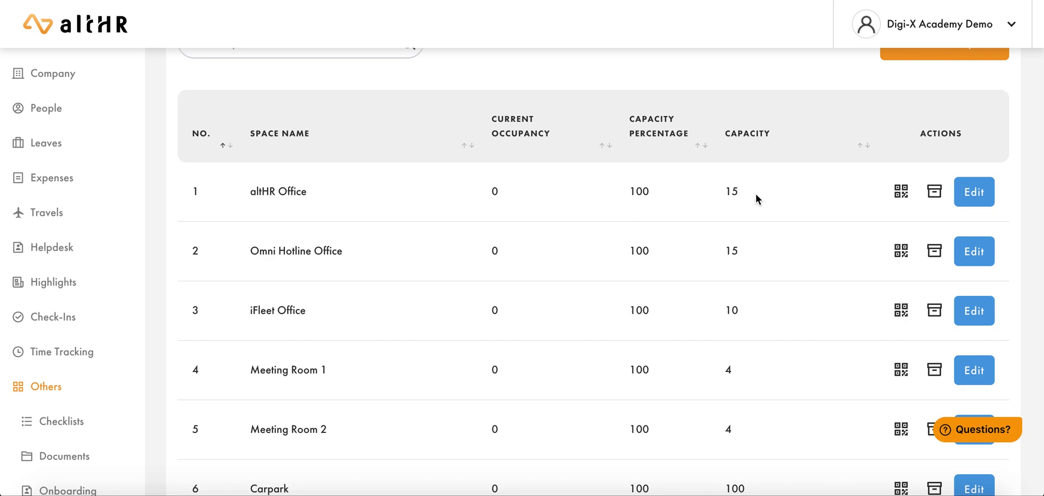
drag(726, 192, 739, 192)
click(734, 194)
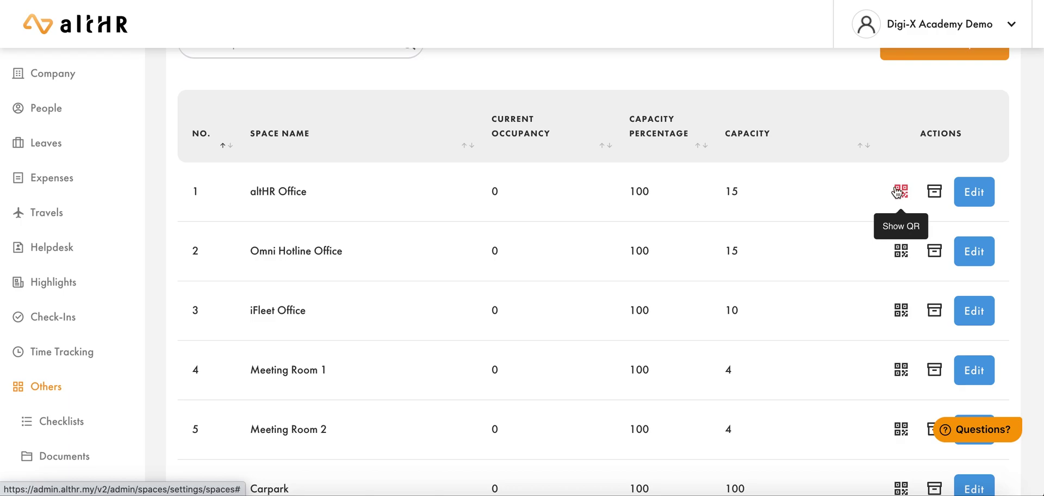
click(899, 191)
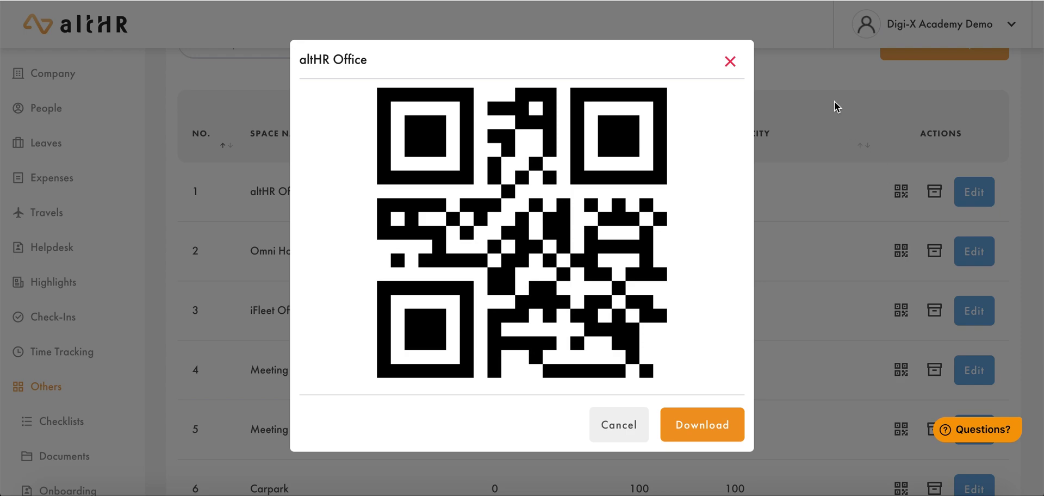
click(700, 423)
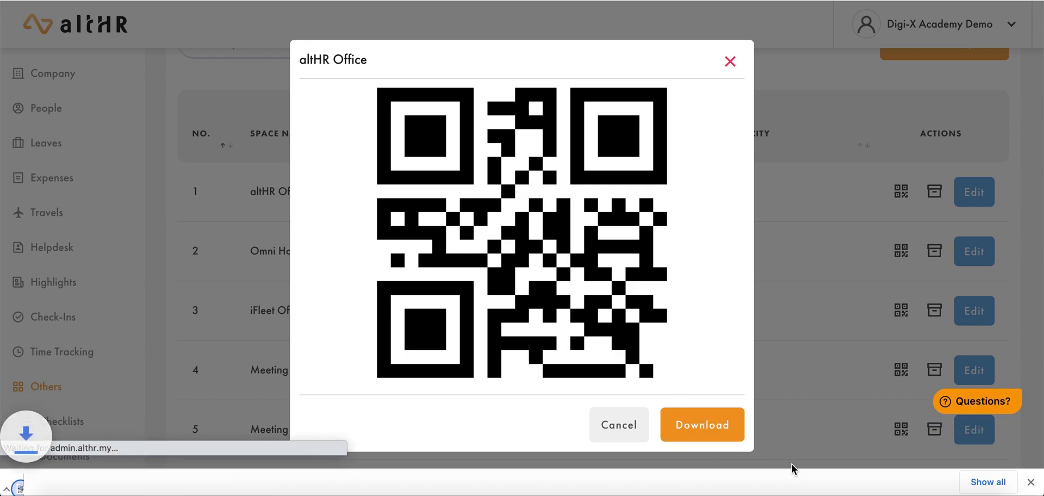
- Open the downloaded altHR Office PDF and examine its check-in QR code and instructions
click(841, 468)
click(823, 418)
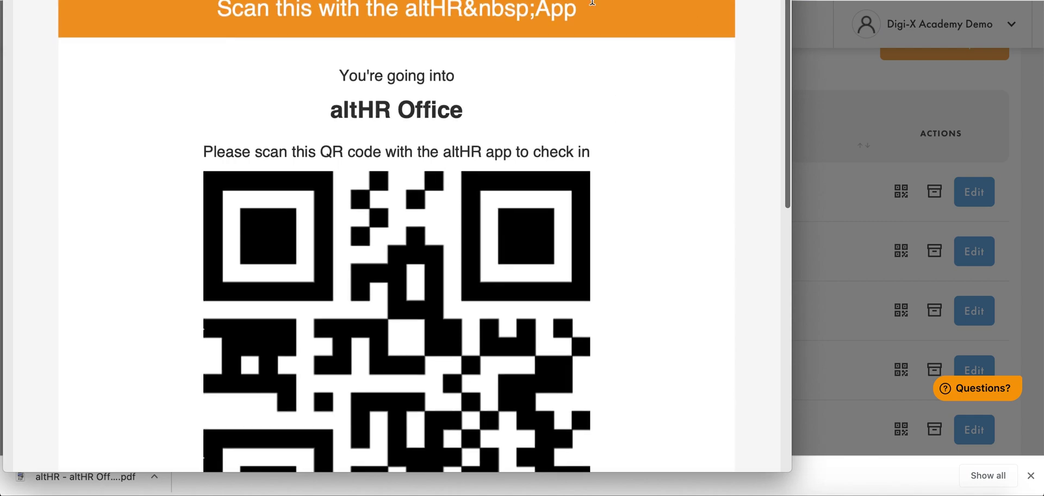
scroll(592, 2, down, 4)
scroll(592, 2, up, 1)
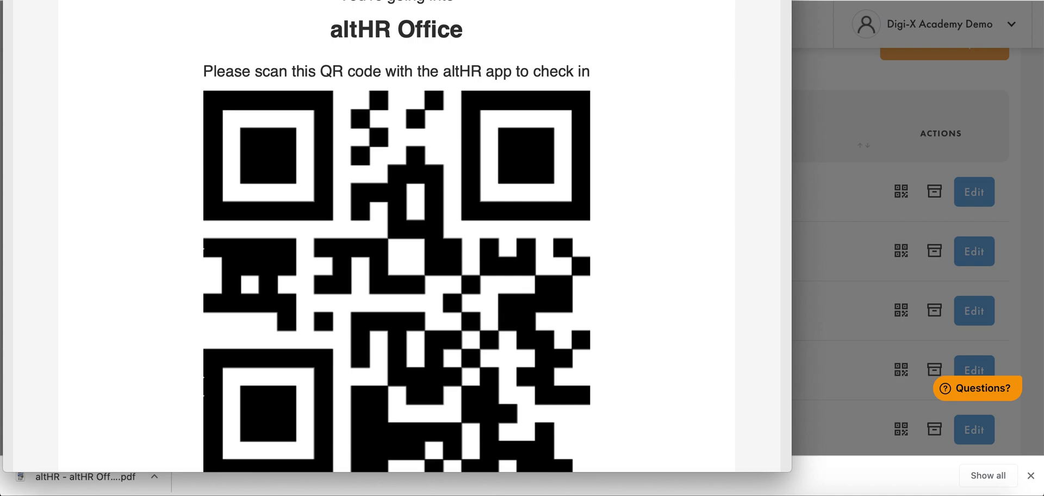
- Close the downloaded PDF and the altHR Office QR code, and check the current occupancy in the spaces list
key(super+w)
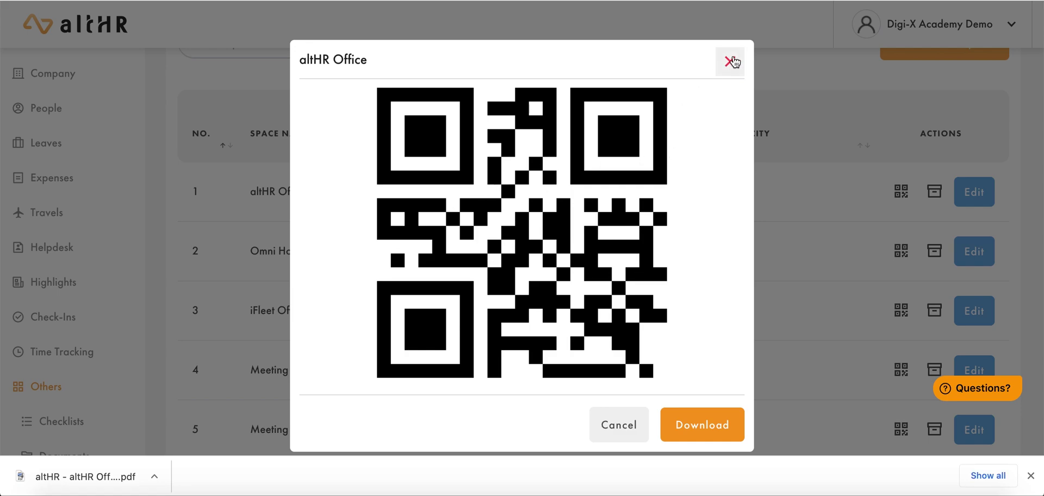
click(731, 62)
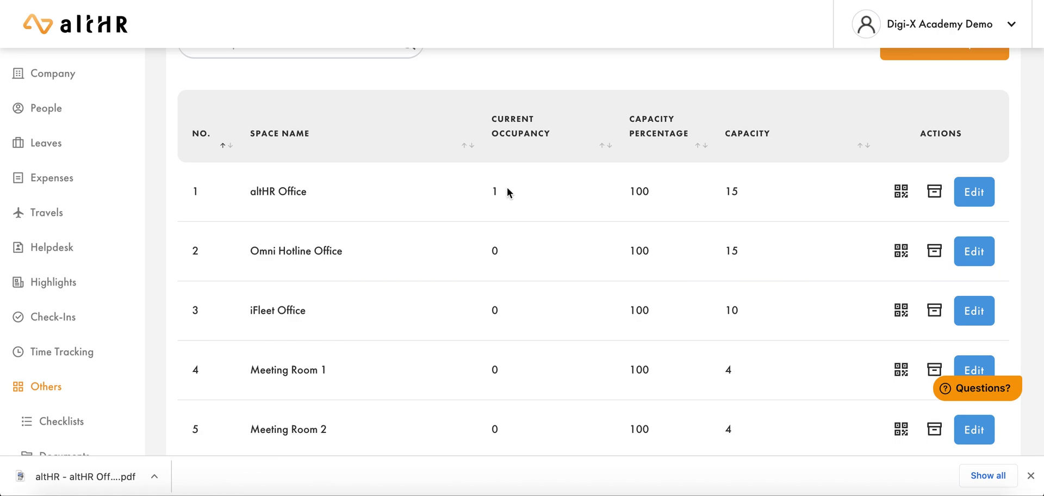
scroll(521, 184, up, 1)
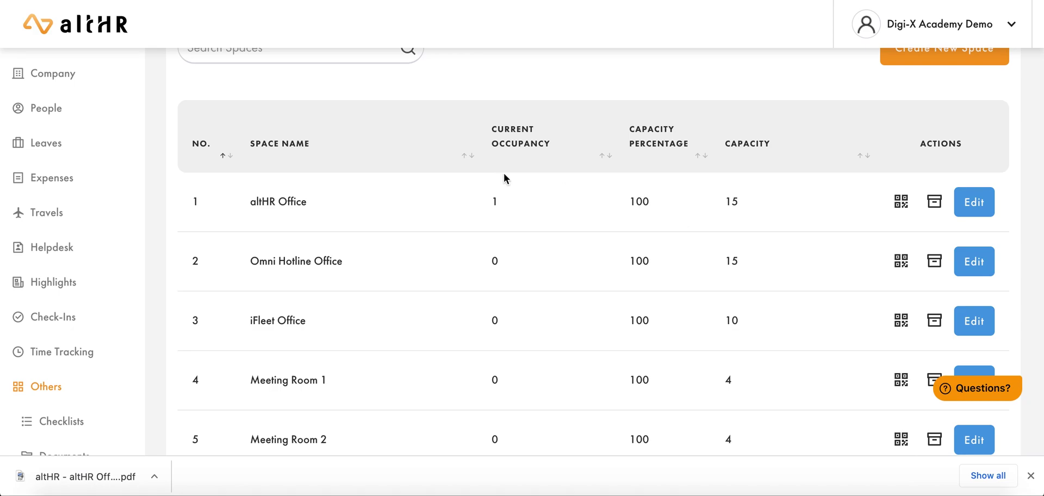
scroll(504, 174, up, 1)
scroll(504, 174, down, 1)
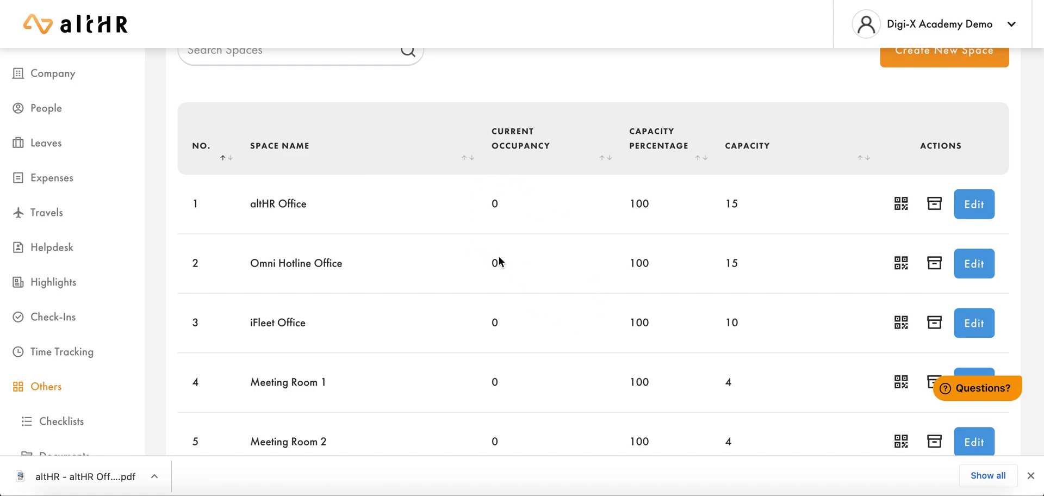
scroll(498, 260, up, 1)
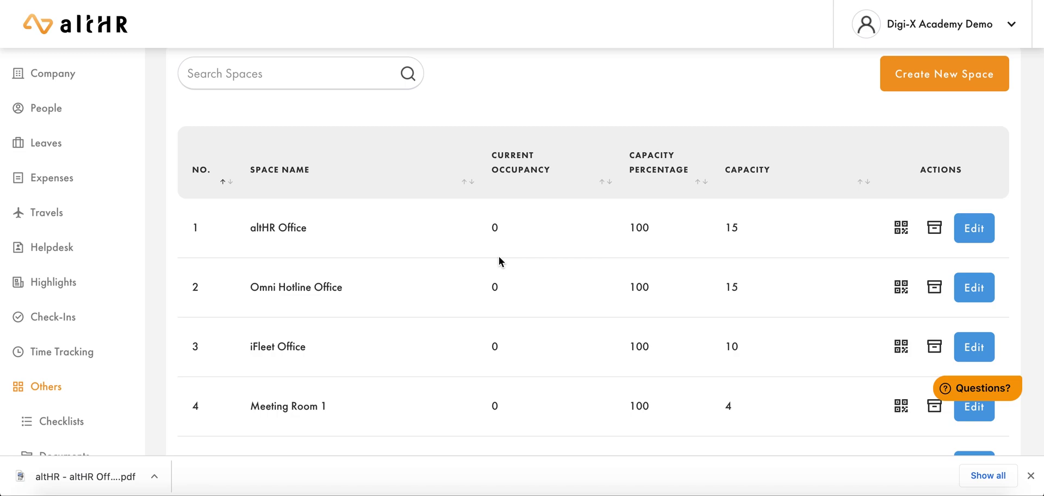
- Set the capacity percentage of the altHR Office space to 50 and confirm the edit
click(979, 231)
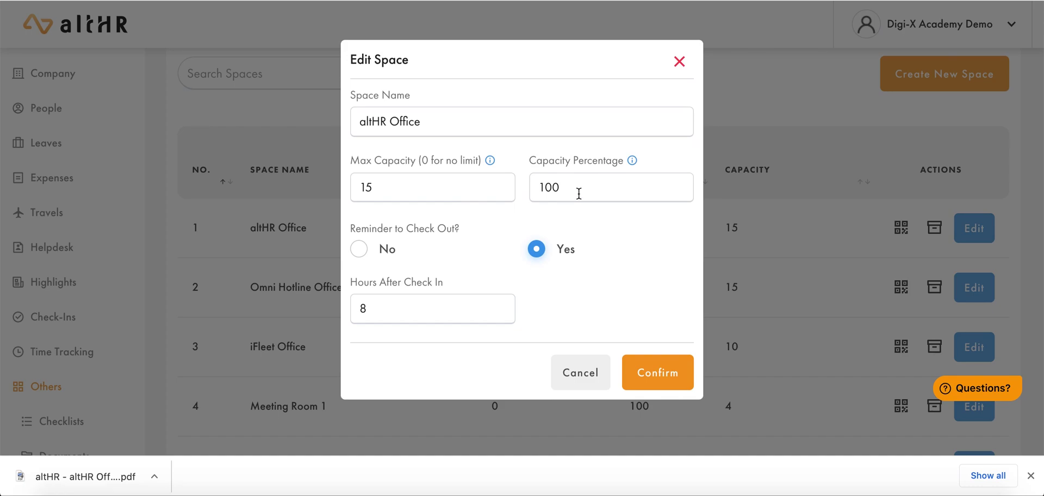
drag(580, 191, 529, 191)
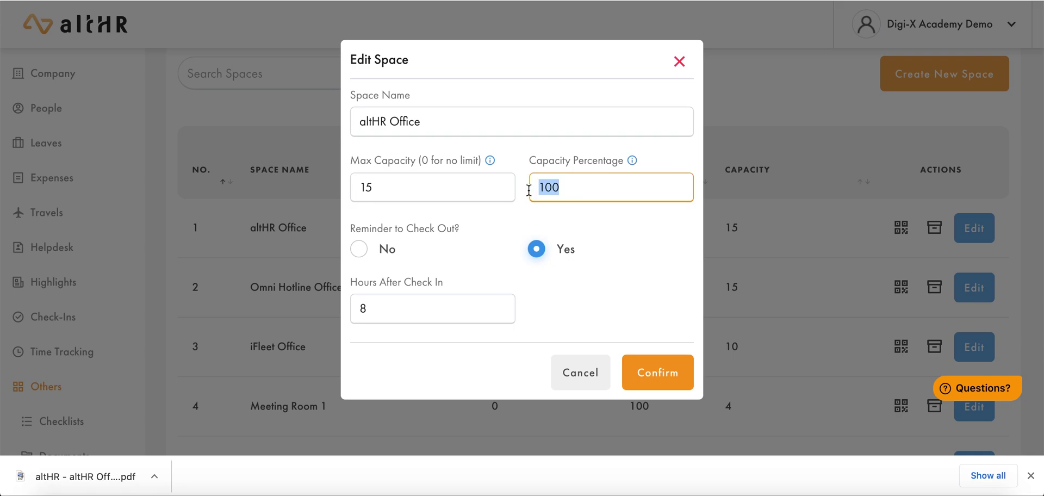
text(50)
click(658, 373)
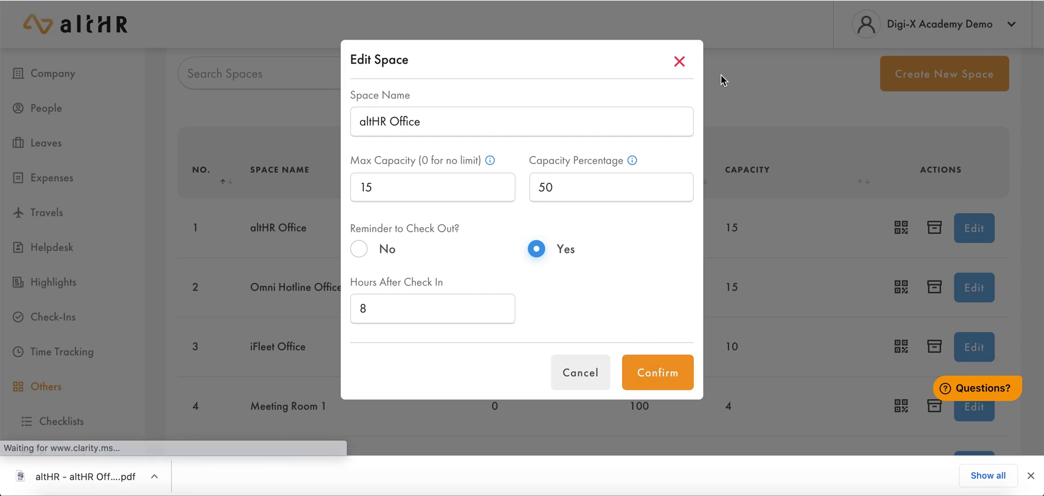
- Archive the altHR Meeting Space and confirm the archiving
scroll(686, 139, down, 5)
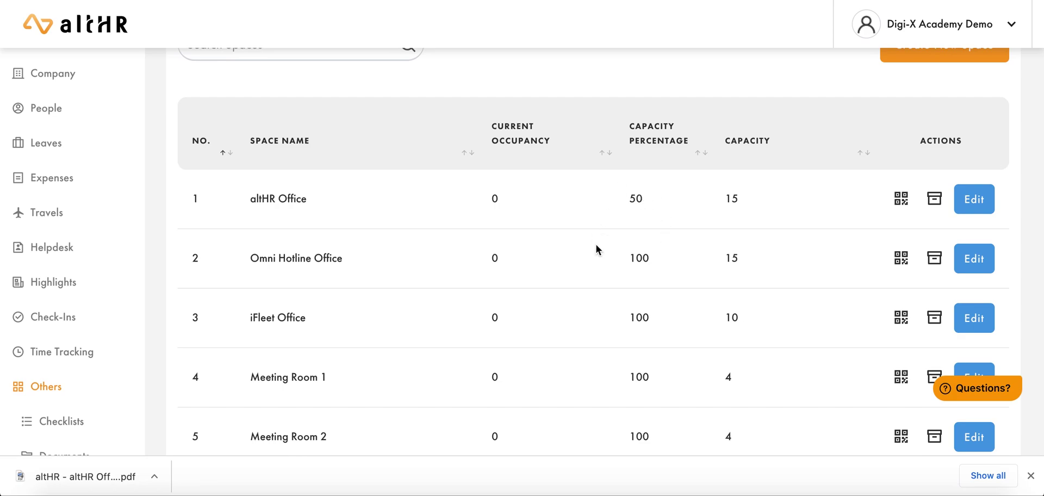
scroll(599, 244, down, 1)
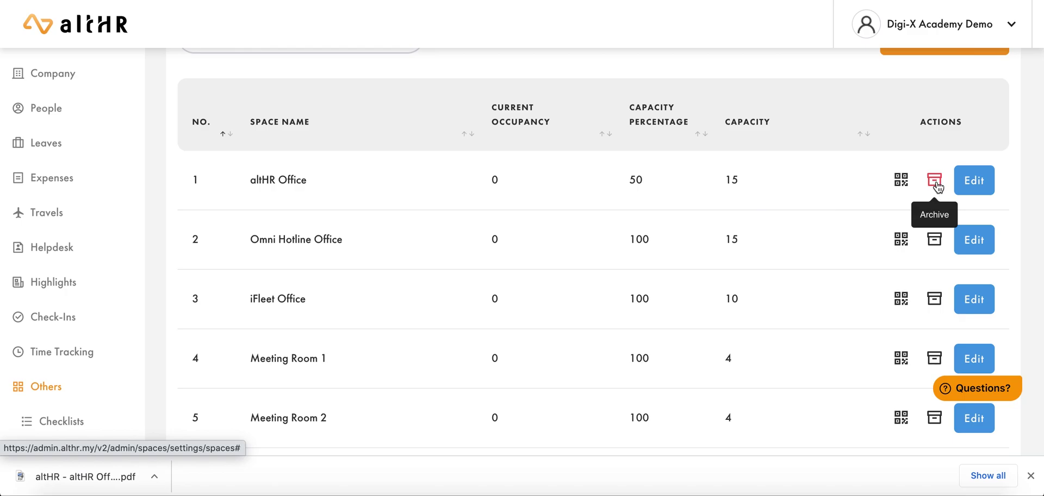
scroll(820, 285, down, 2)
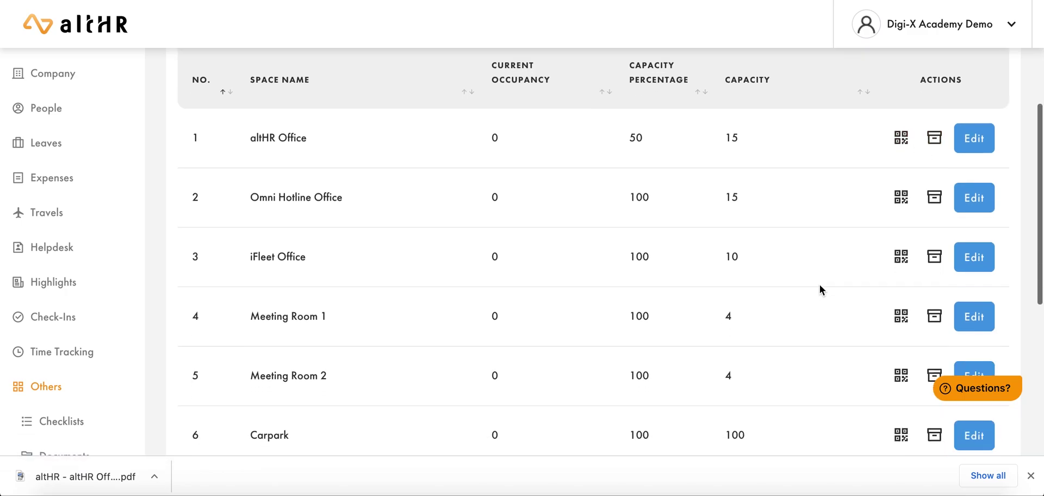
scroll(821, 287, down, 1)
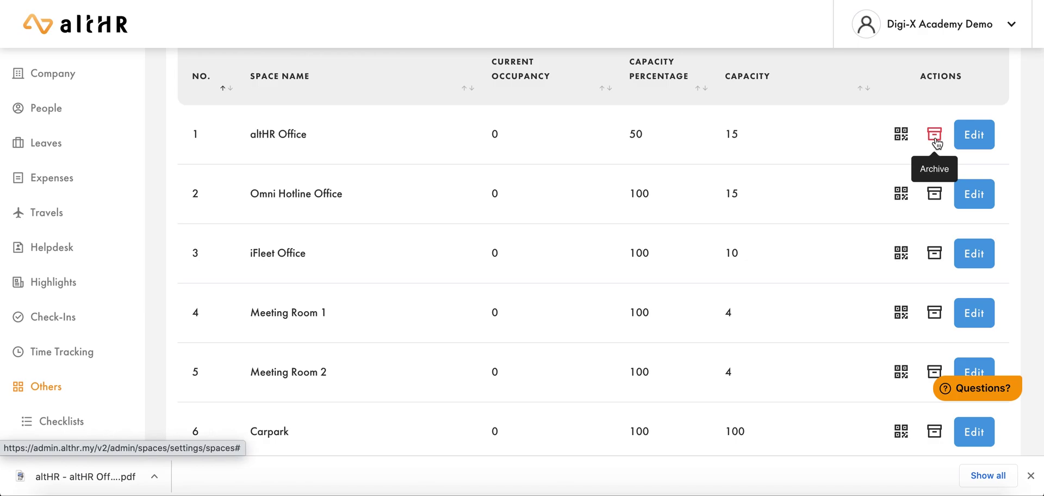
scroll(615, 226, up, 1)
scroll(615, 227, down, 5)
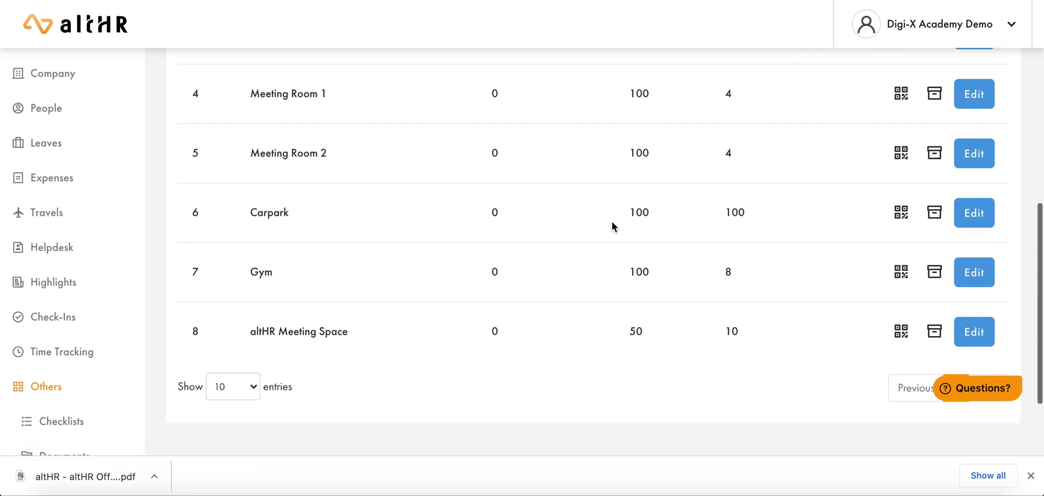
click(934, 332)
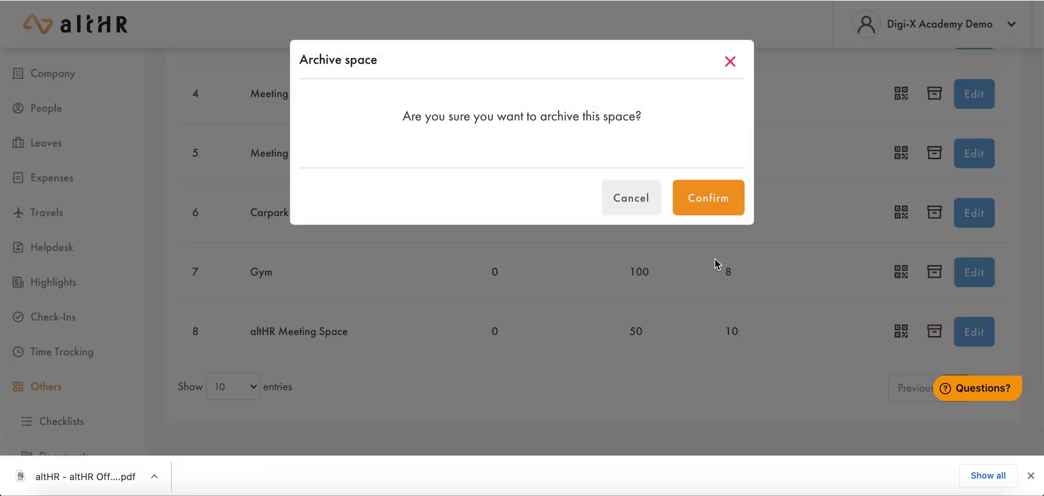
click(707, 208)
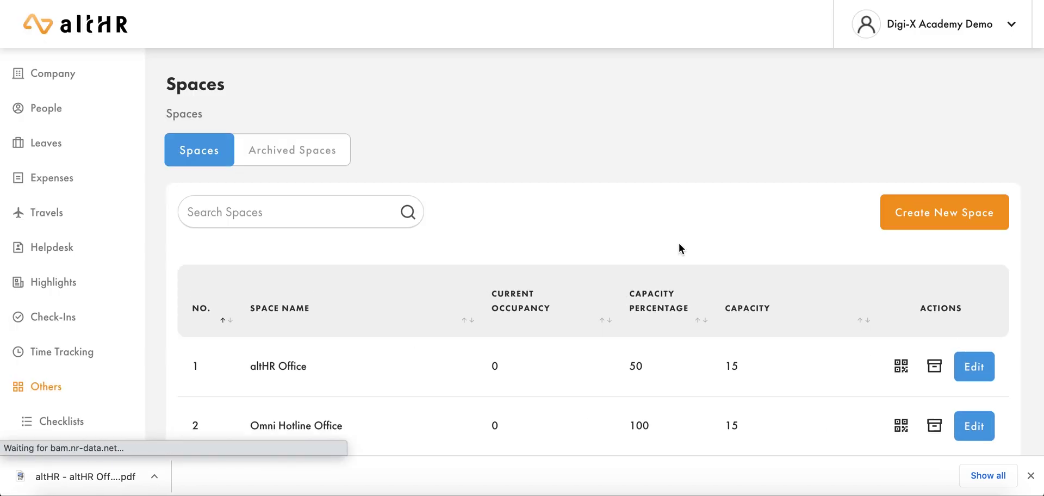
- Restore the altHR Meeting Room from the archived spaces and confirm the restoration
scroll(489, 174, down, 1)
scroll(464, 170, up, 1)
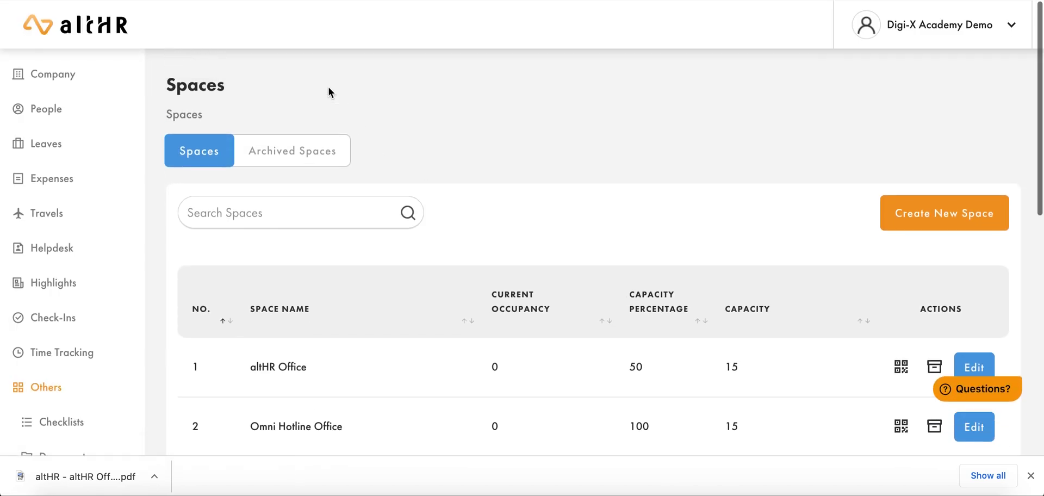
click(297, 154)
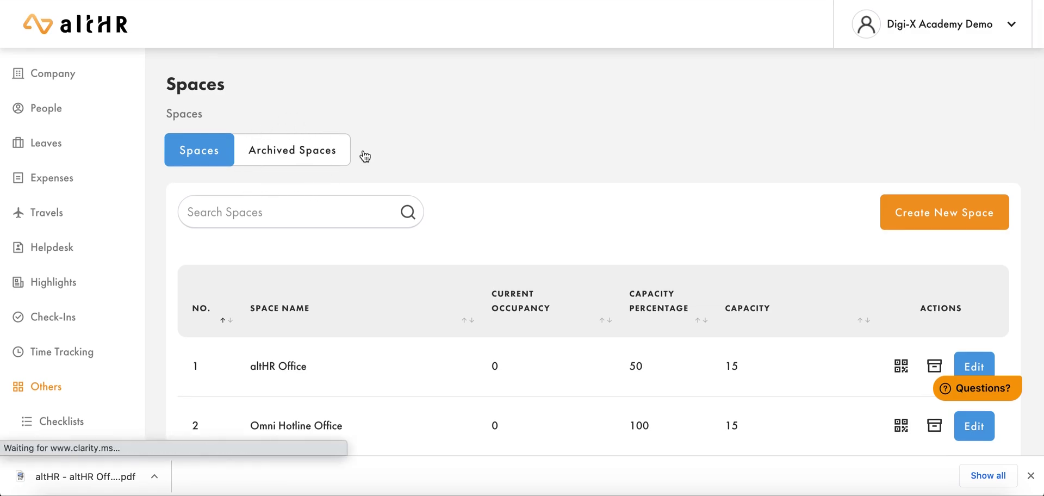
scroll(442, 146, down, 2)
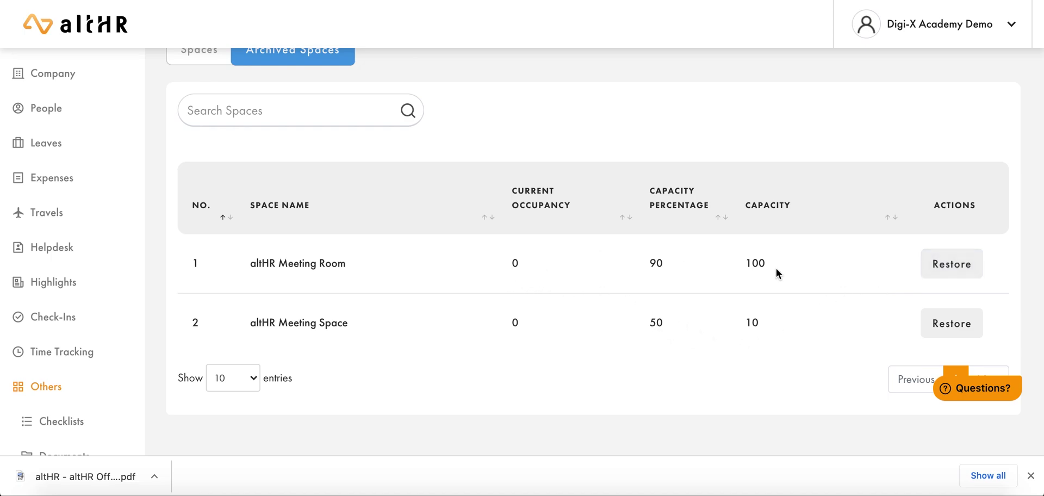
click(939, 272)
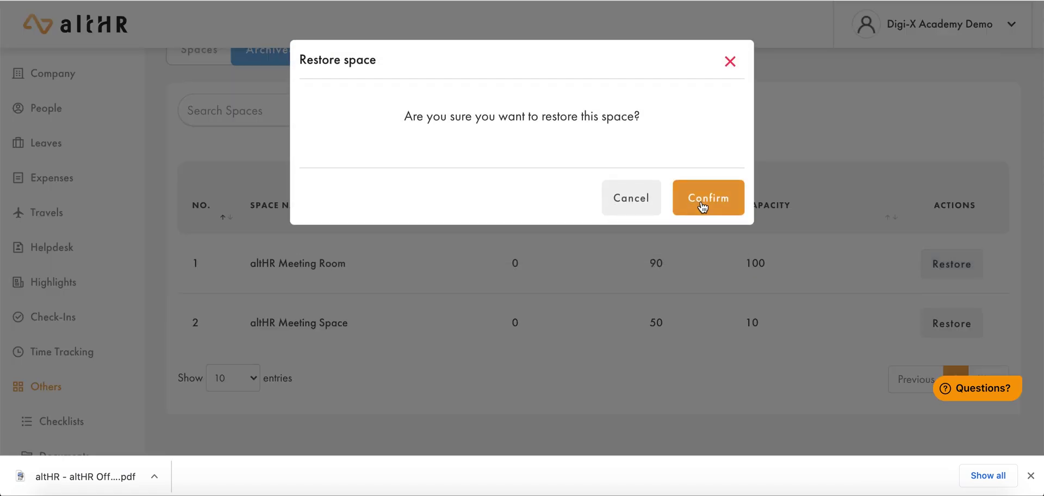
click(702, 201)
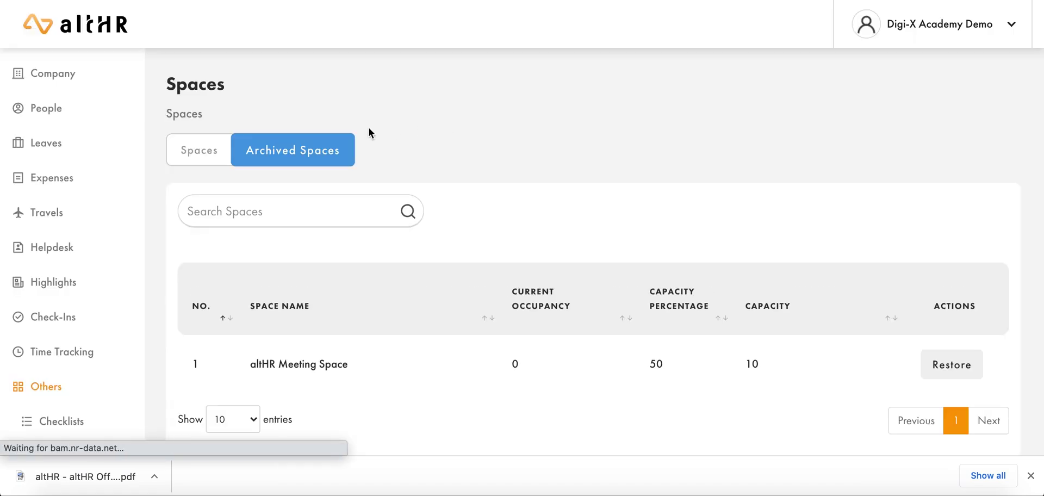
- Return to the active spaces list and check it for the restored altHR Meeting Room
click(203, 156)
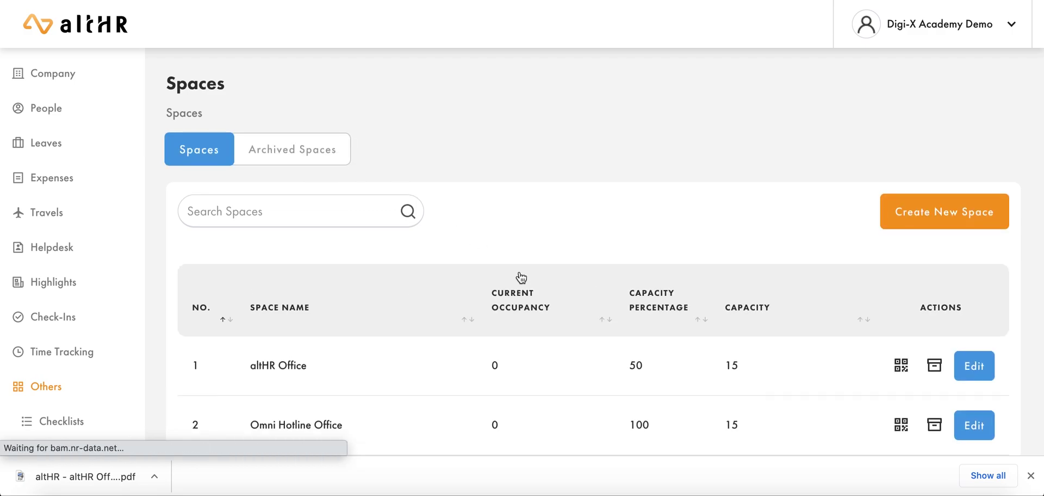
scroll(521, 278, down, 10)
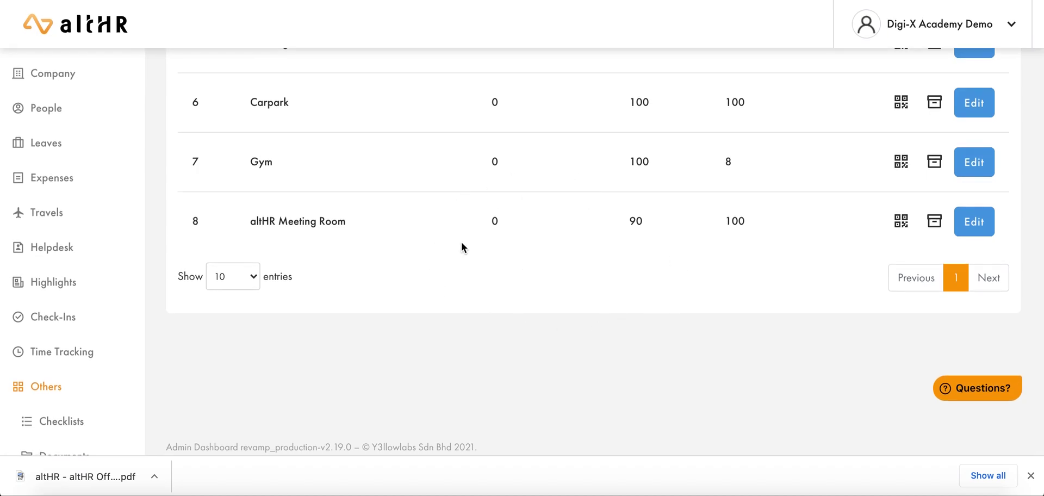
scroll(477, 275, up, 6)
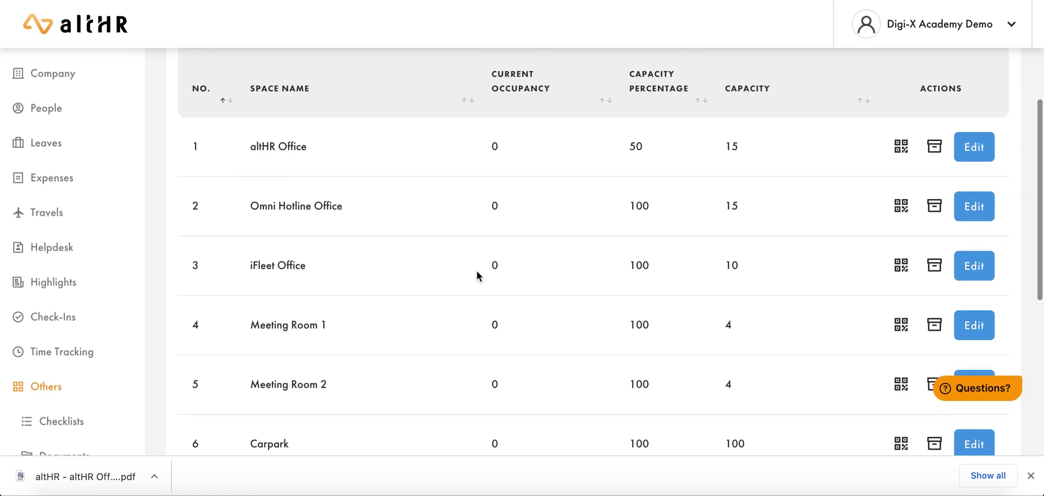